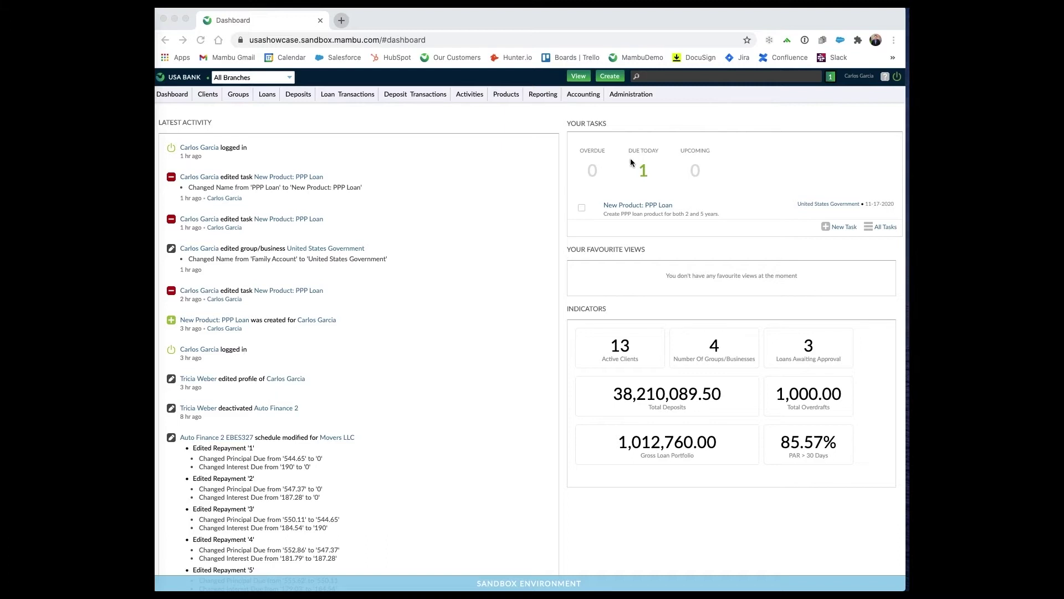
Check the PPP loan task details, then begin a new product under Administration > Products > Loans
{"action": "left_click", "coordinate": [653, 209]}
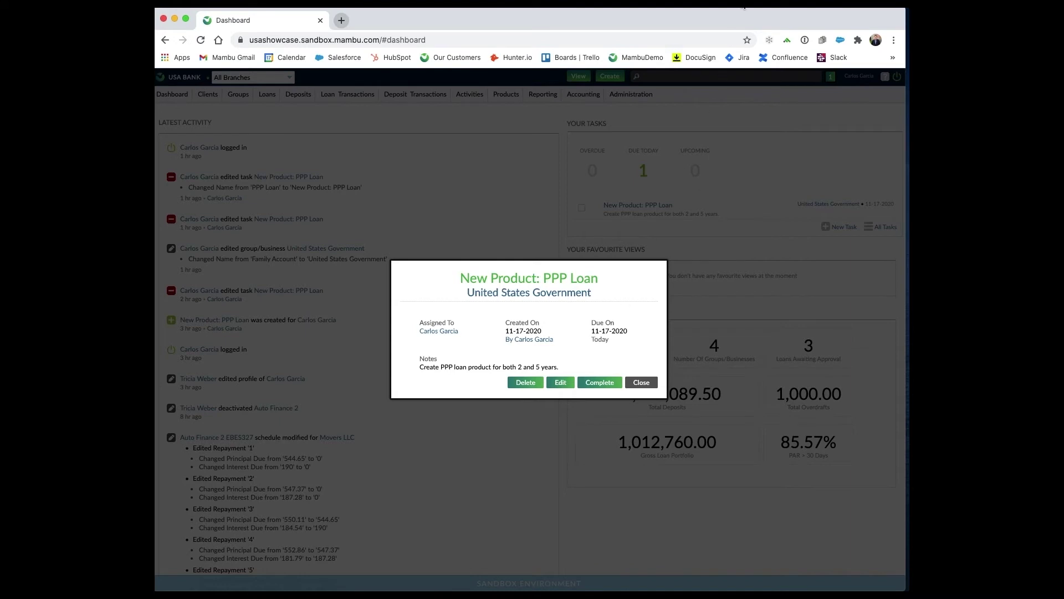
{"action": "left_click", "coordinate": [636, 382]}
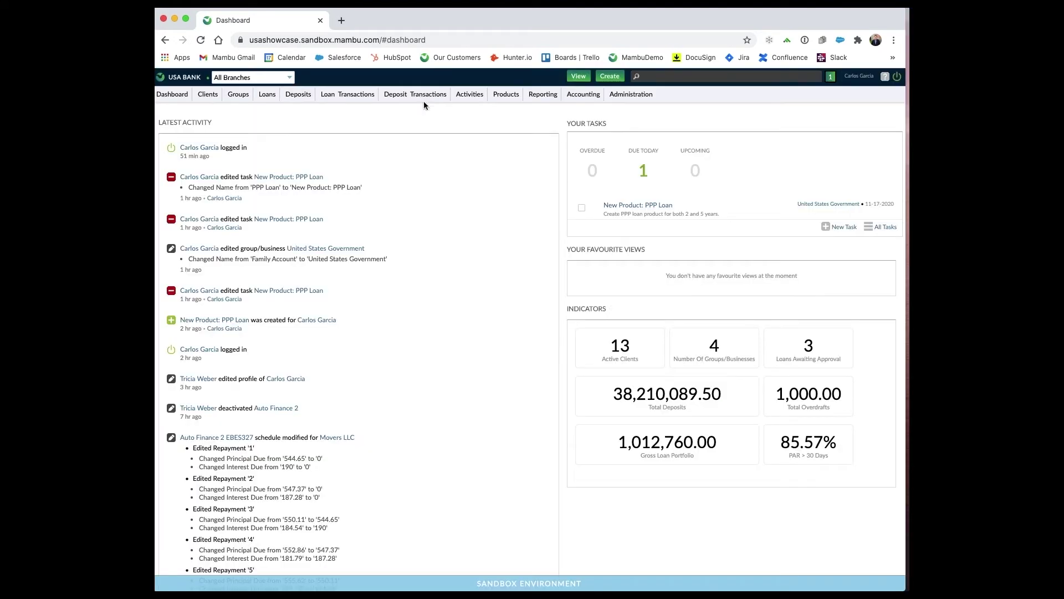
{"action": "left_click", "coordinate": [629, 99]}
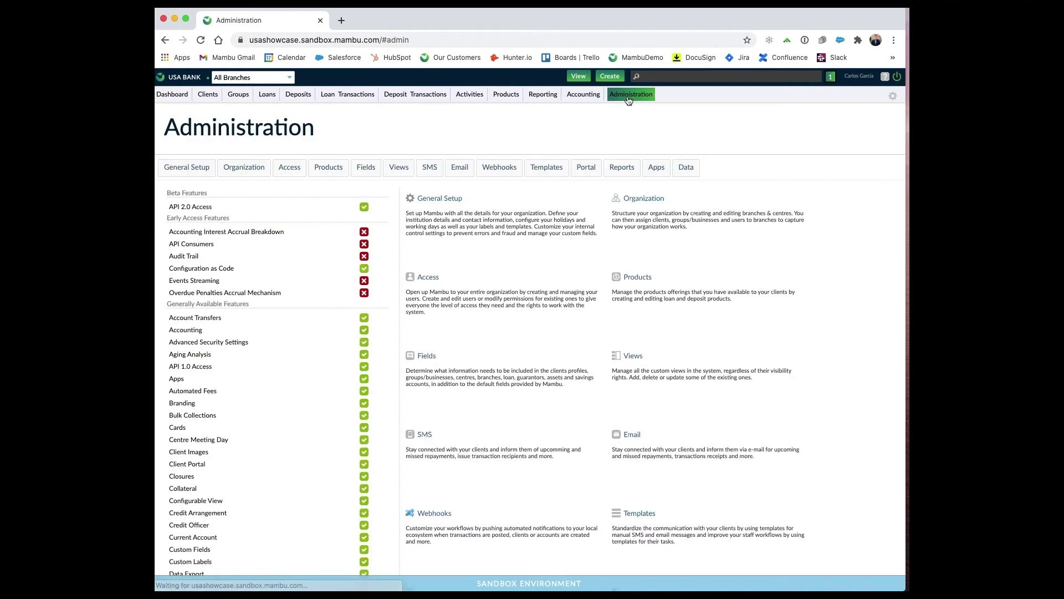
{"action": "left_click", "coordinate": [337, 169]}
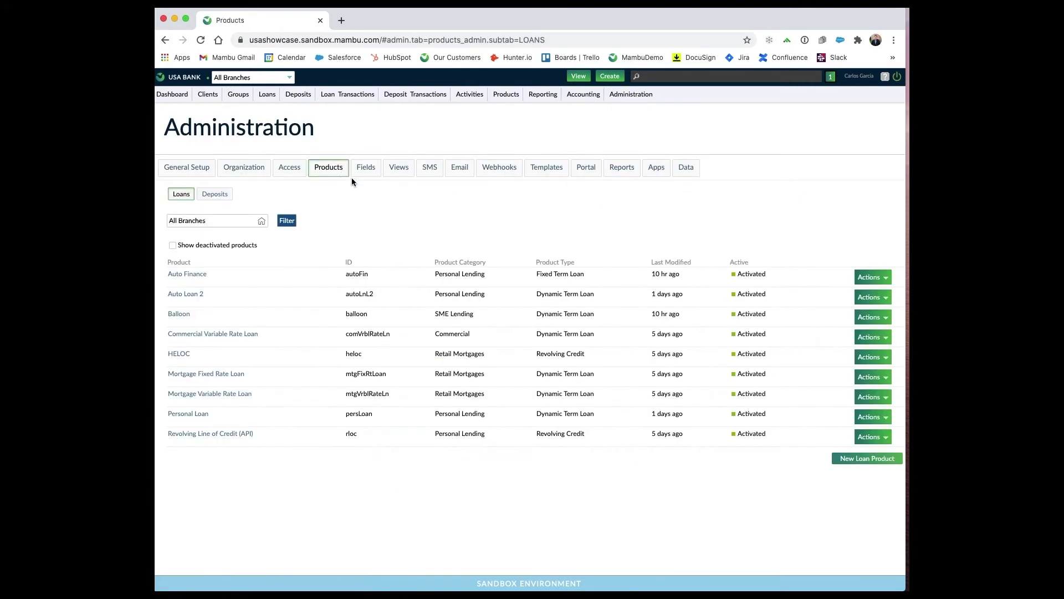
{"action": "left_click", "coordinate": [864, 460]}
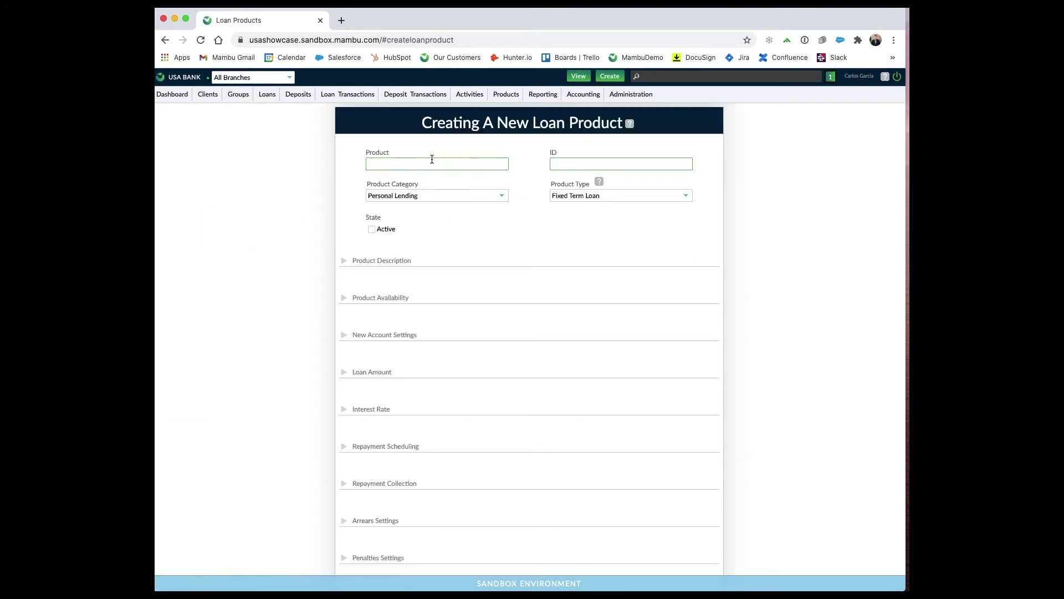
Name the product 'PPP Loan 2 Year' with ID ppp_loan_2, mark it active, as a Dynamic Term Loan
{"action": "left_click", "coordinate": [413, 162]}
{"action": "type", "text": "PPP Loan"}
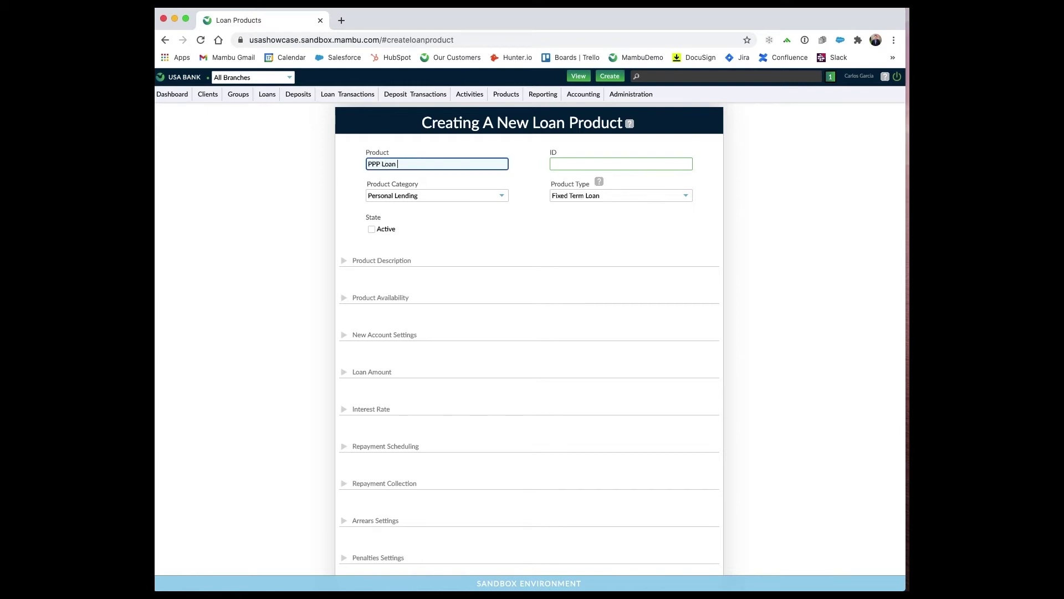
{"action": "type", "text": " 2 Year"}
{"action": "left_click", "coordinate": [579, 164]}
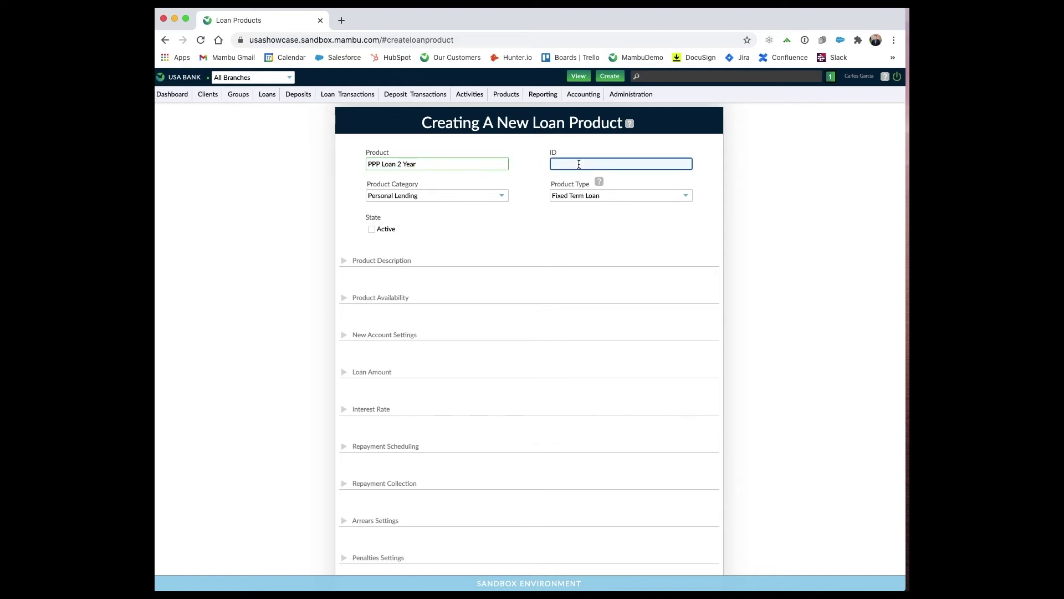
{"action": "type", "text": "ppp_loan_2"}
{"action": "left_click", "coordinate": [372, 229]}
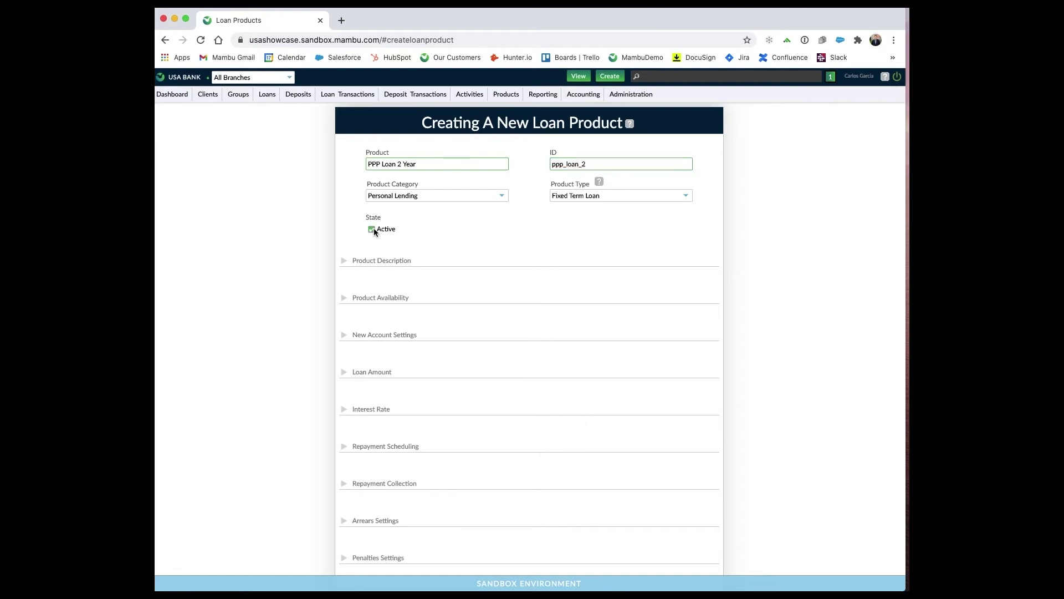
{"action": "left_click", "coordinate": [652, 195]}
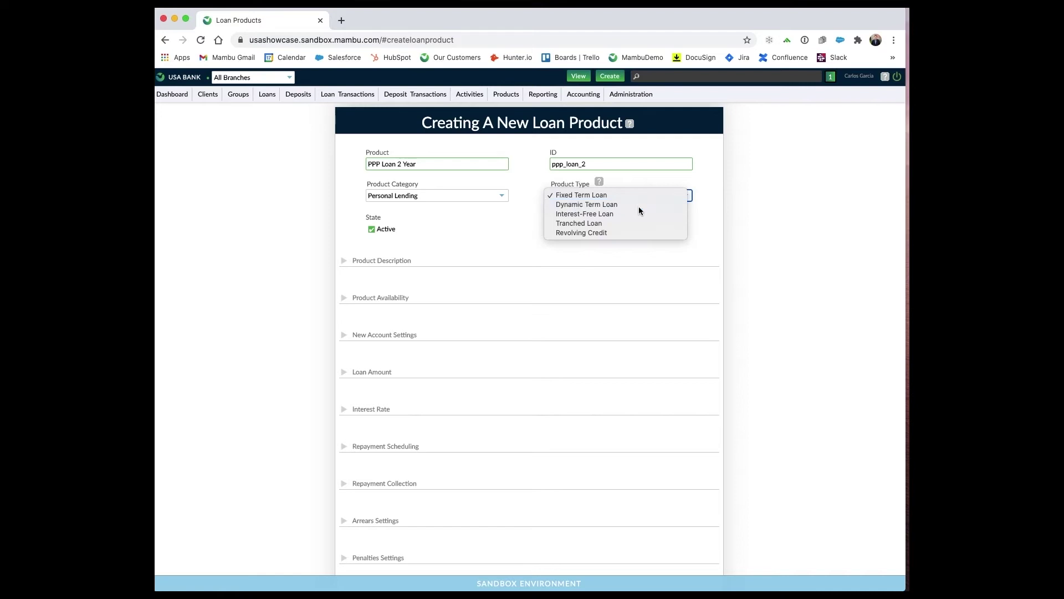
{"action": "left_click", "coordinate": [639, 206]}
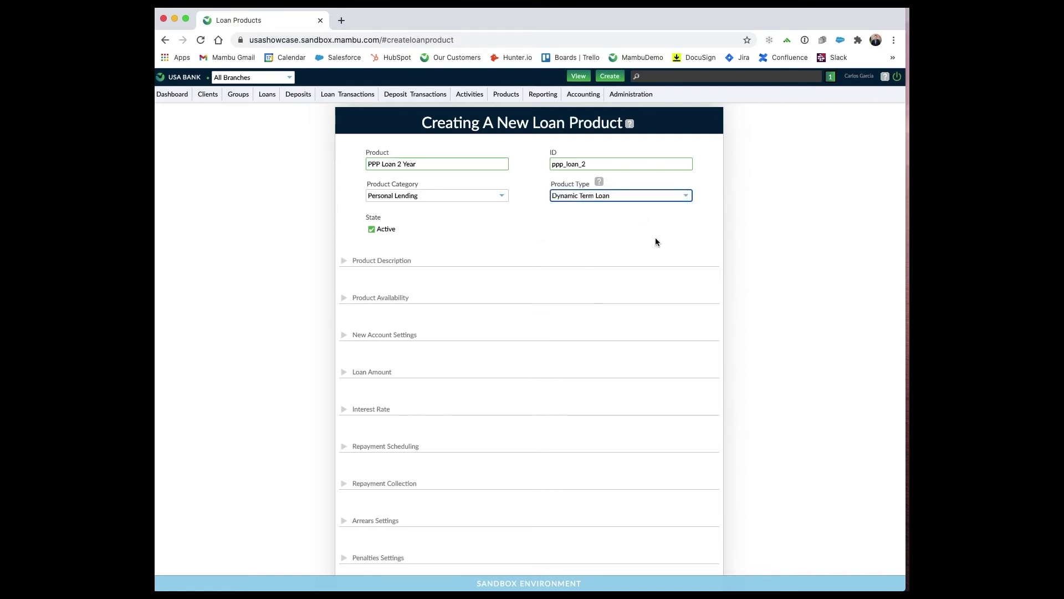
Make the product available to Groups/Businesses instead of Clients
{"action": "left_click", "coordinate": [350, 301]}
{"action": "scroll", "coordinate": [387, 310], "scroll_direction": "down", "scroll_amount": 1}
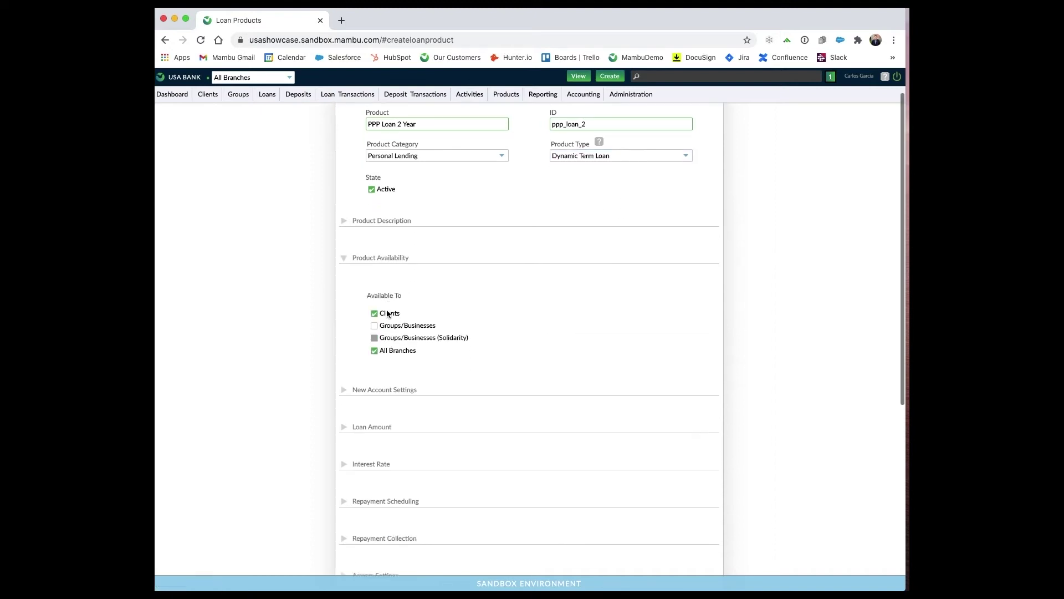
{"action": "scroll", "coordinate": [376, 313], "scroll_direction": "up", "scroll_amount": 1}
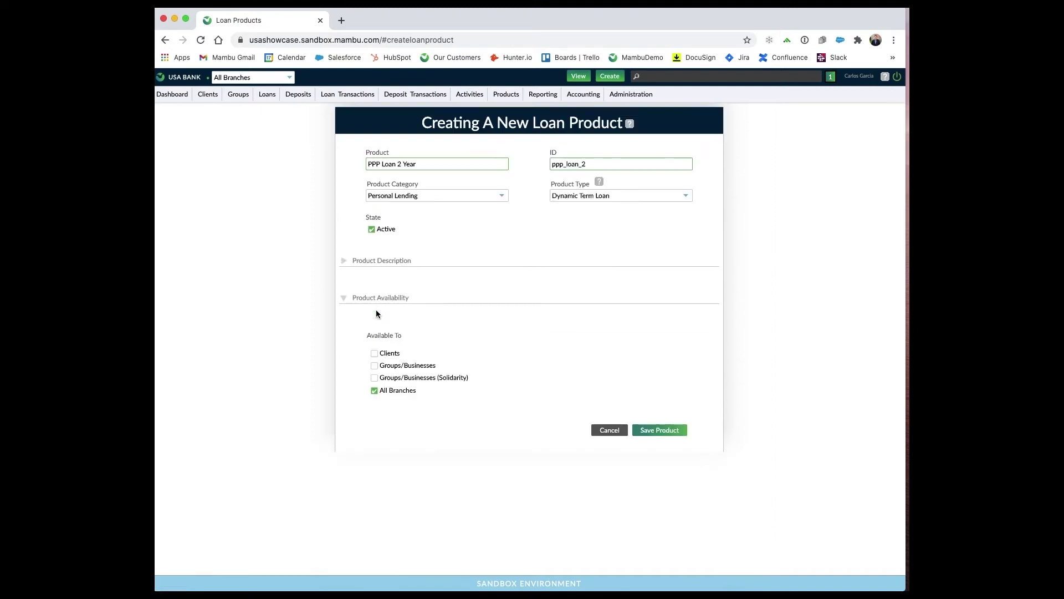
{"action": "left_click", "coordinate": [375, 353]}
{"action": "left_click", "coordinate": [375, 365]}
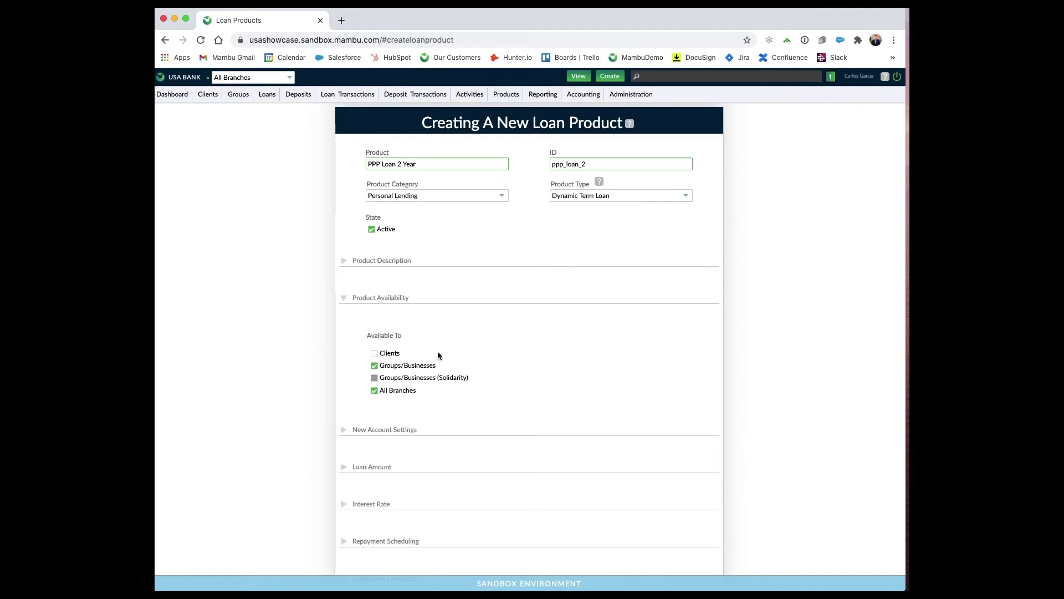
Set the default loan amount to 100000
{"action": "scroll", "coordinate": [437, 353], "scroll_direction": "down", "scroll_amount": 3}
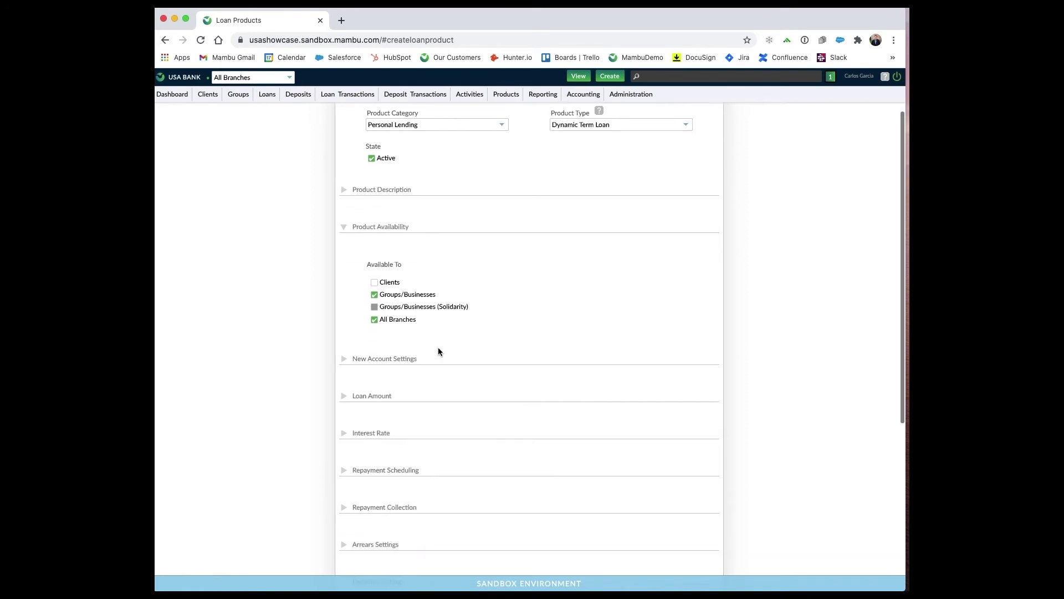
{"action": "left_click", "coordinate": [345, 375]}
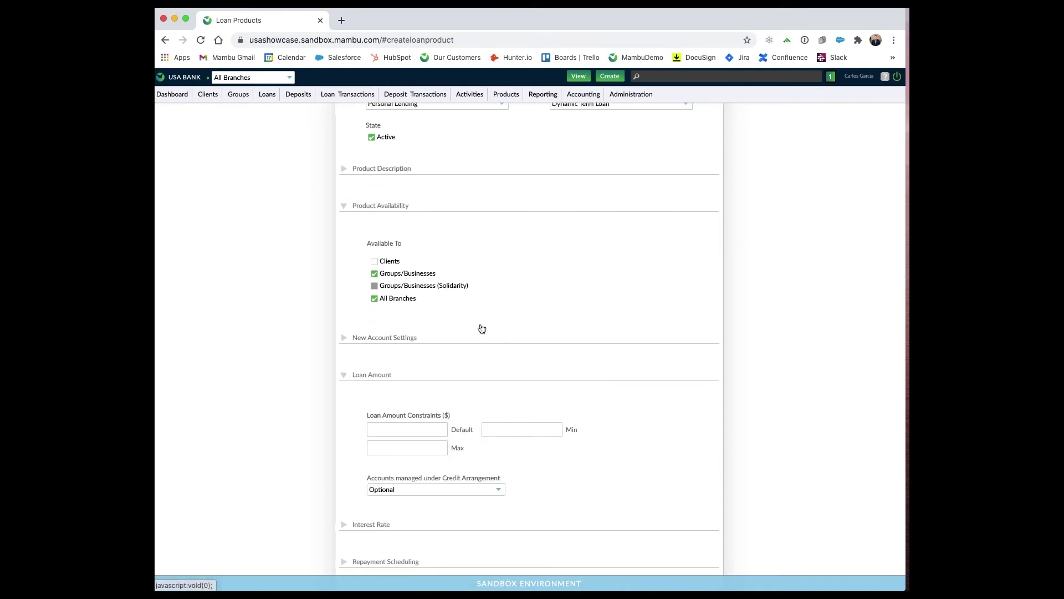
{"action": "scroll", "coordinate": [480, 328], "scroll_direction": "down", "scroll_amount": 3}
{"action": "left_click", "coordinate": [406, 334]}
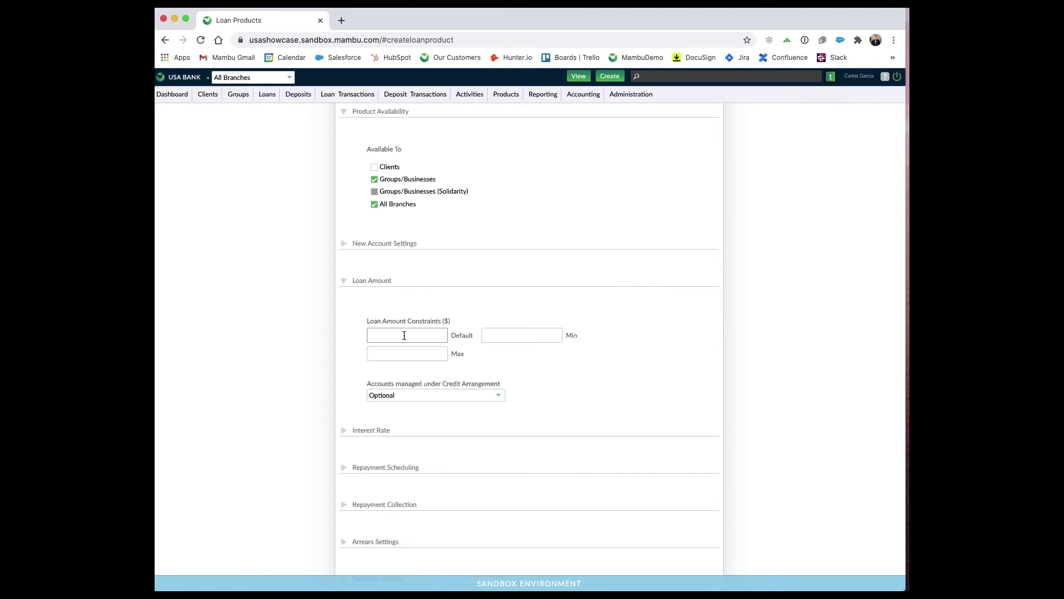
{"action": "left_click", "coordinate": [405, 335]}
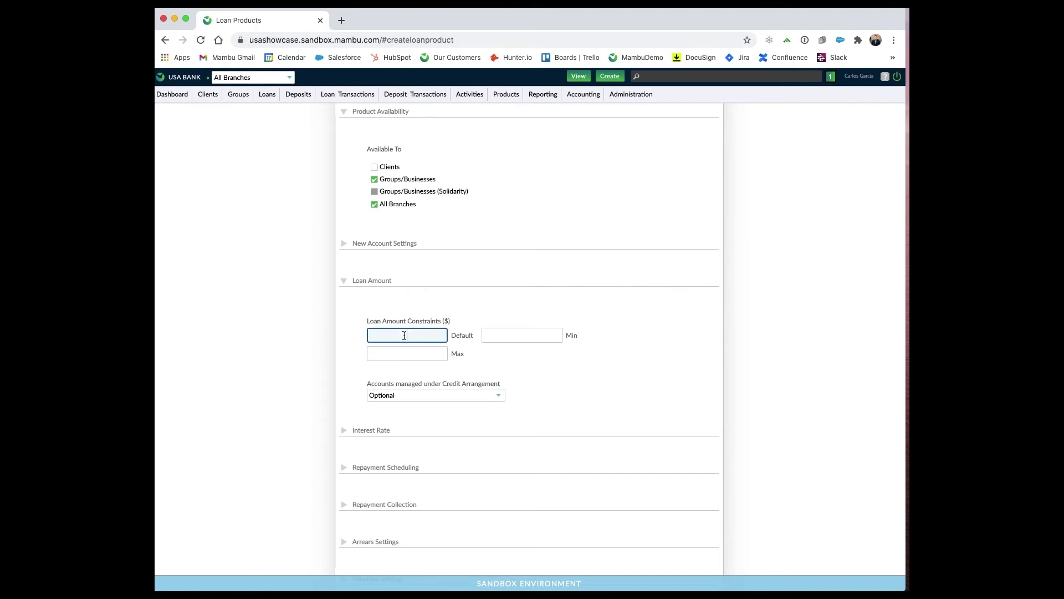
{"action": "type", "text": "100000"}
{"action": "scroll", "coordinate": [404, 335], "scroll_direction": "down", "scroll_amount": 3}
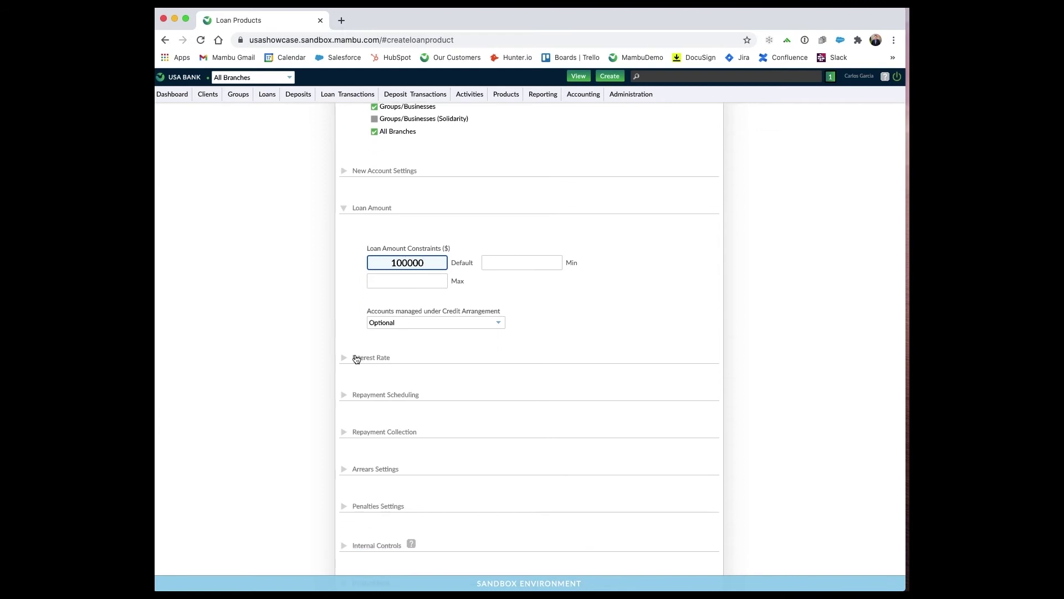
Expand the Interest Rate settings and keep Simple Interest as the interest type
{"action": "left_click", "coordinate": [344, 360]}
{"action": "scroll", "coordinate": [427, 274], "scroll_direction": "down", "scroll_amount": 5}
{"action": "scroll", "coordinate": [426, 274], "scroll_direction": "down", "scroll_amount": 1}
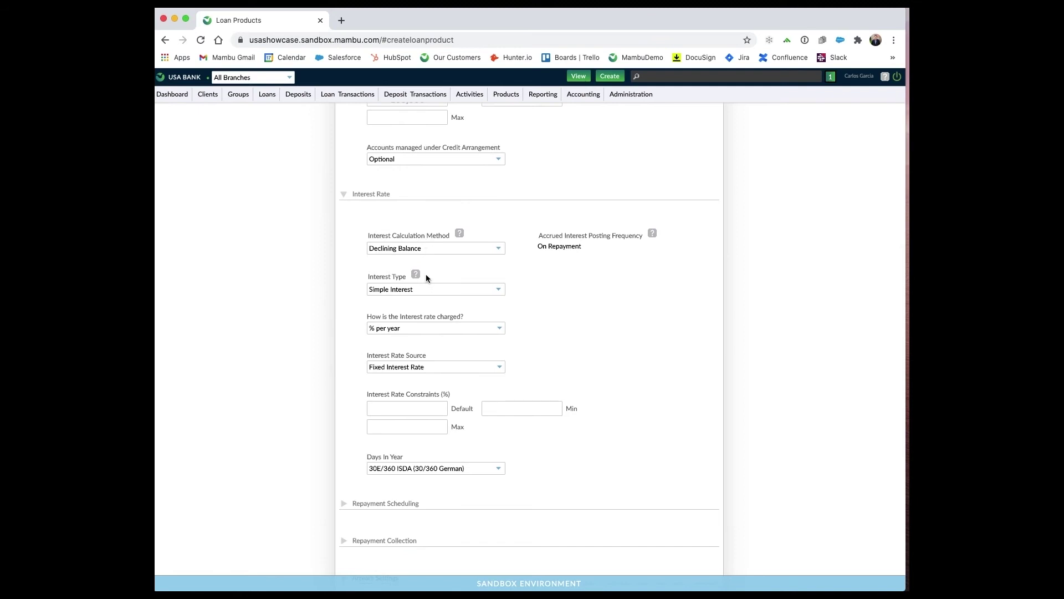
{"action": "left_click", "coordinate": [480, 290]}
{"action": "left_click", "coordinate": [447, 288]}
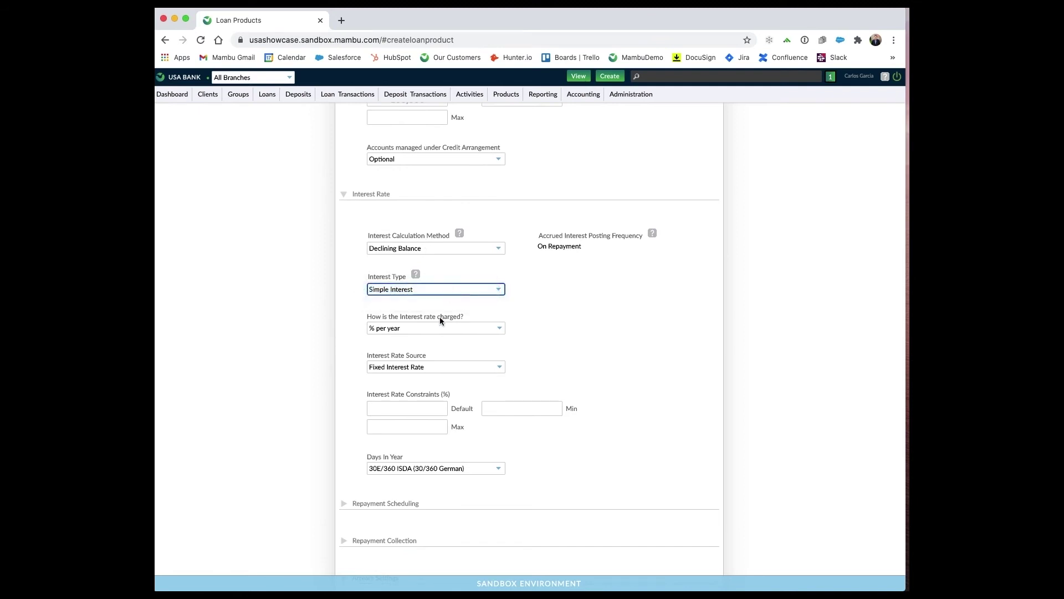
Enter 1 as the default, minimum and maximum interest rate
{"action": "left_click", "coordinate": [420, 406]}
{"action": "type", "text": "1"}
{"action": "key", "text": "Tab"}
{"action": "type", "text": "1"}
{"action": "left_click", "coordinate": [419, 425]}
{"action": "type", "text": "1"}
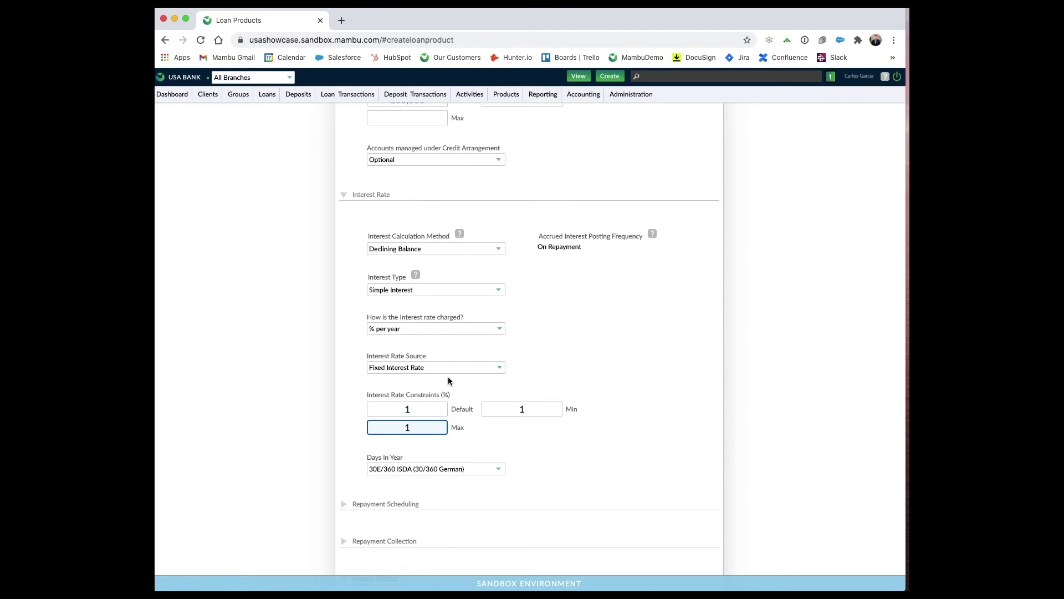
{"action": "scroll", "coordinate": [509, 380], "scroll_direction": "down", "scroll_amount": 2}
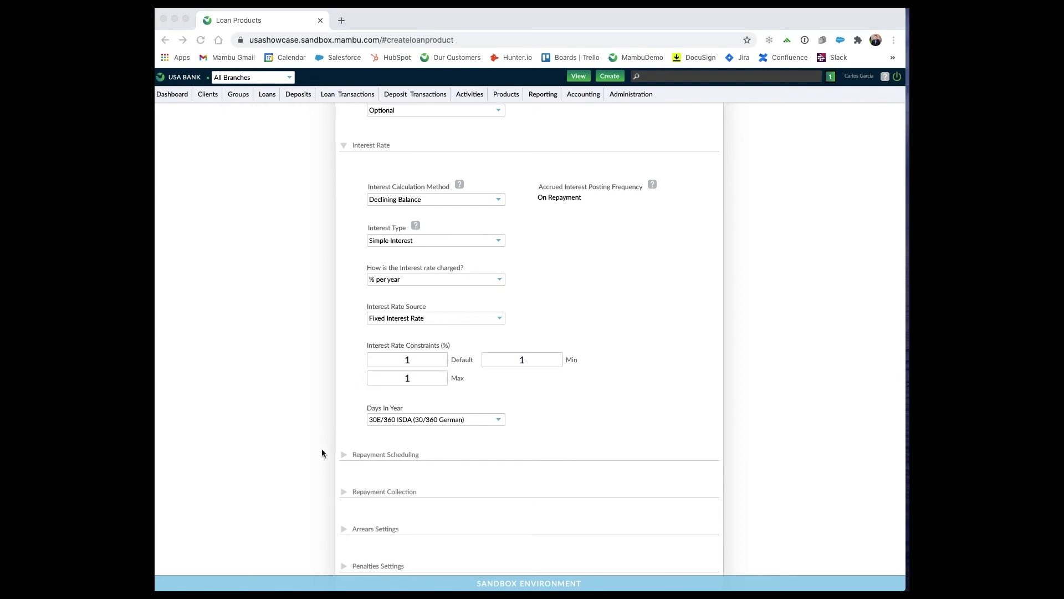
Expand Repayment Scheduling and enter 24 for default, minimum and maximum installments
{"action": "left_click", "coordinate": [345, 454]}
{"action": "scroll", "coordinate": [398, 337], "scroll_direction": "down", "scroll_amount": 3}
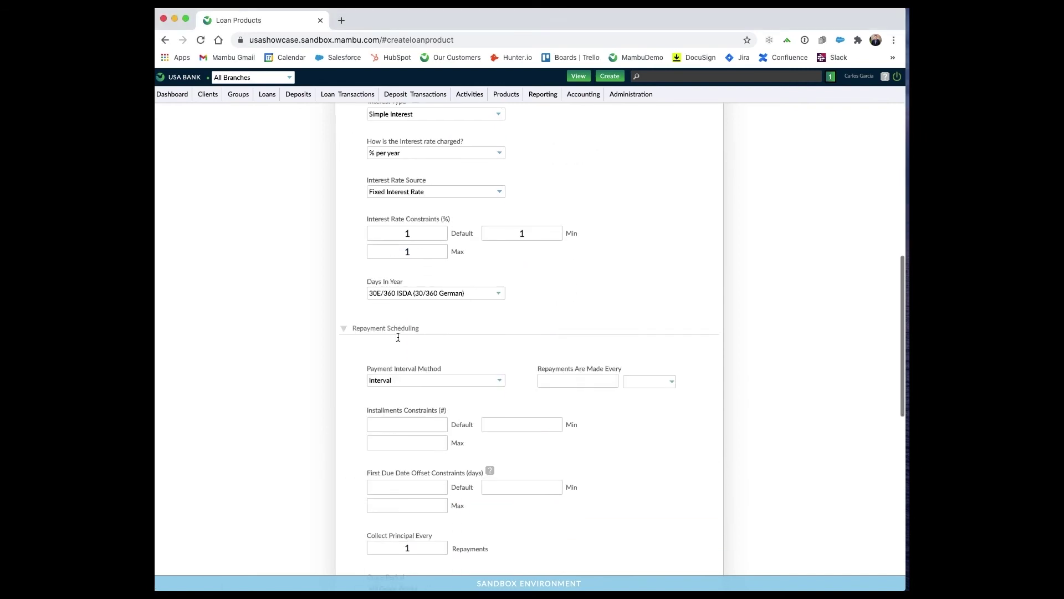
{"action": "scroll", "coordinate": [398, 337], "scroll_direction": "down", "scroll_amount": 2}
{"action": "left_click", "coordinate": [404, 337]}
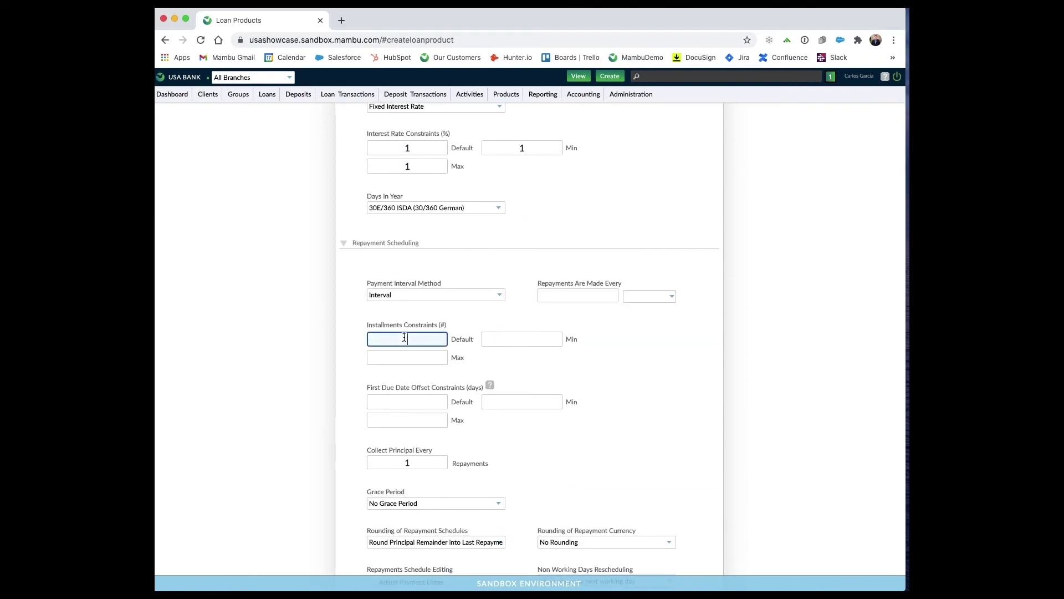
{"action": "type", "text": "24"}
{"action": "left_click", "coordinate": [493, 339]}
{"action": "type", "text": "24"}
{"action": "left_click", "coordinate": [407, 357]}
{"action": "type", "text": "24"}
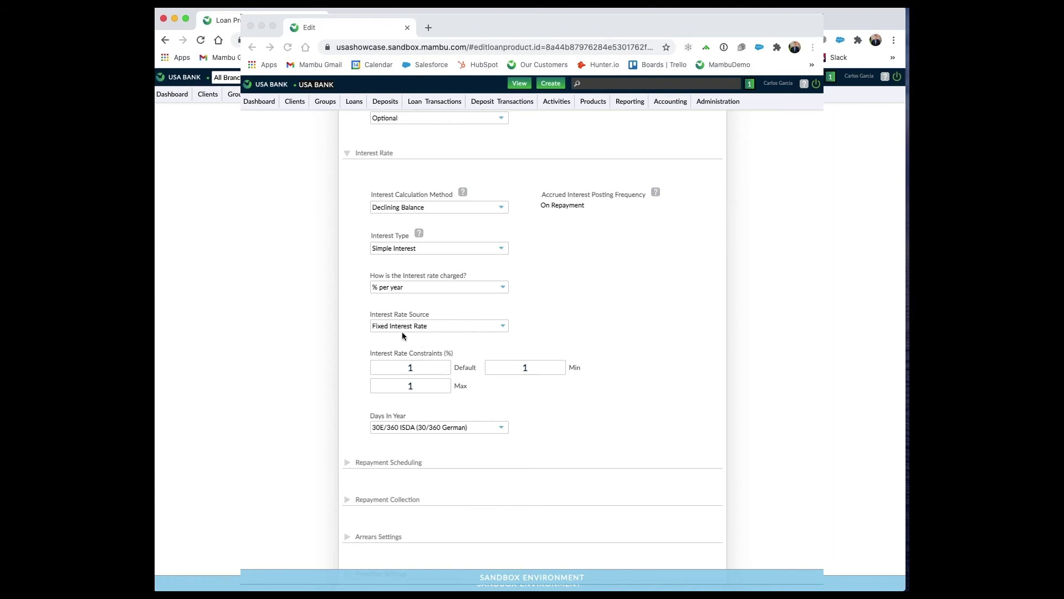
{"action": "scroll", "coordinate": [397, 313], "scroll_direction": "down", "scroll_amount": 2}
Re-expand Repayment Scheduling and re-enter 24 for default, minimum and maximum installments
{"action": "left_click", "coordinate": [348, 411]}
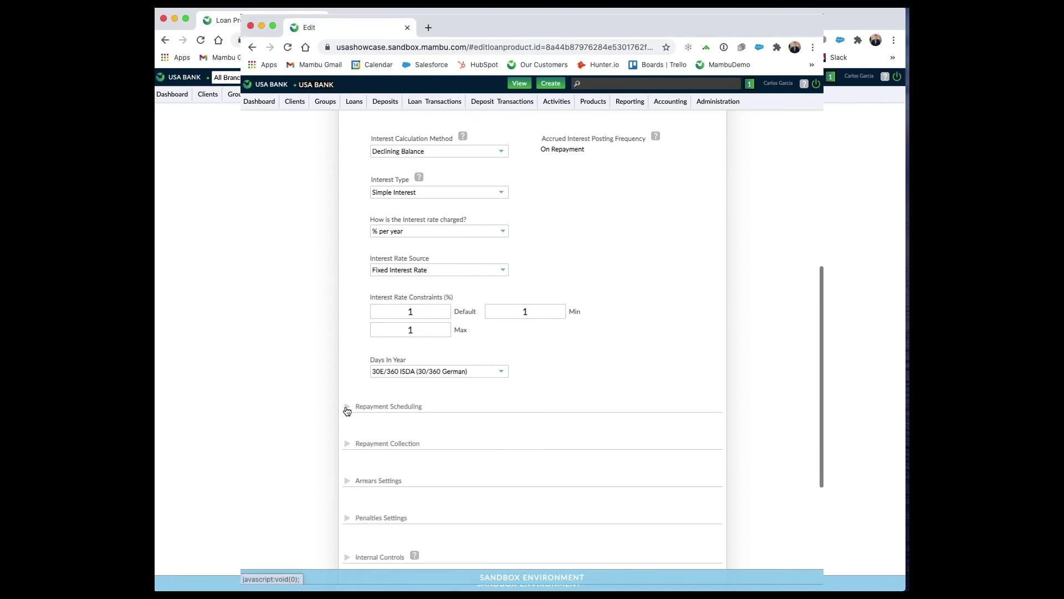
{"action": "scroll", "coordinate": [499, 357], "scroll_direction": "down", "scroll_amount": 3}
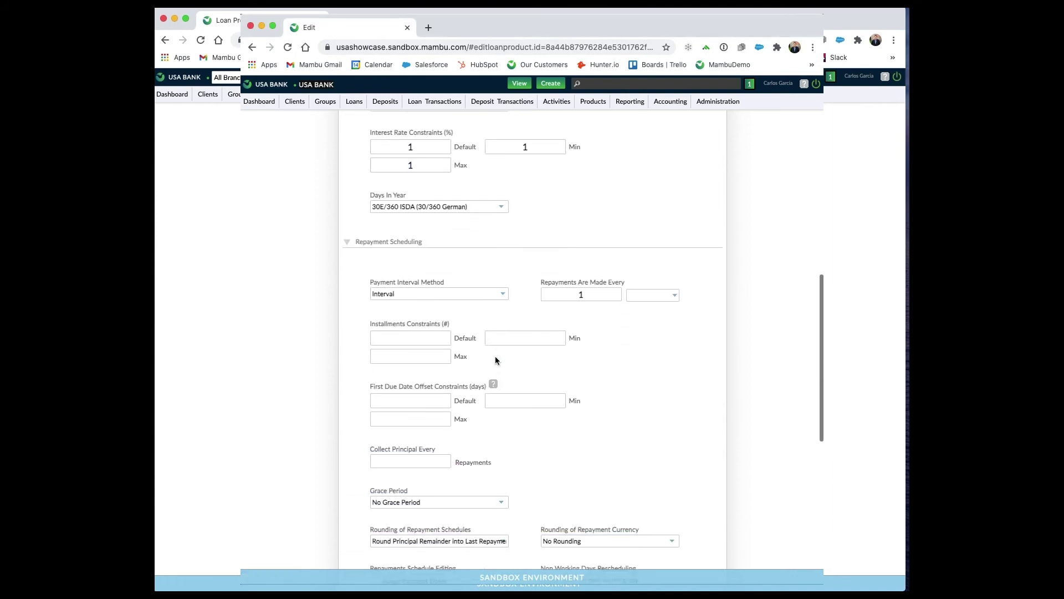
{"action": "left_click", "coordinate": [405, 329]}
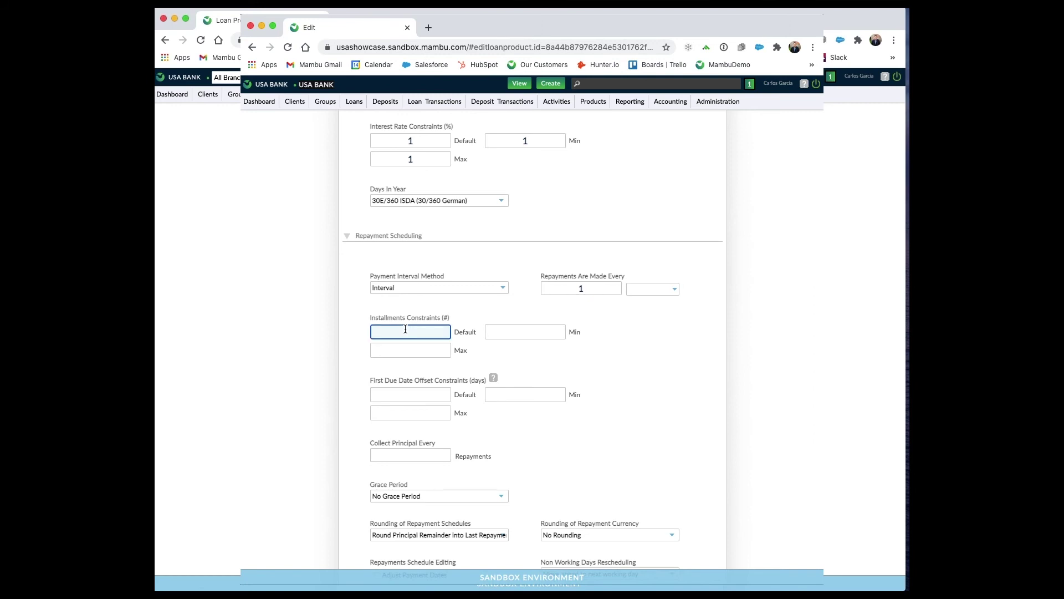
{"action": "type", "text": "24"}
{"action": "left_click", "coordinate": [495, 330]}
{"action": "type", "text": "24"}
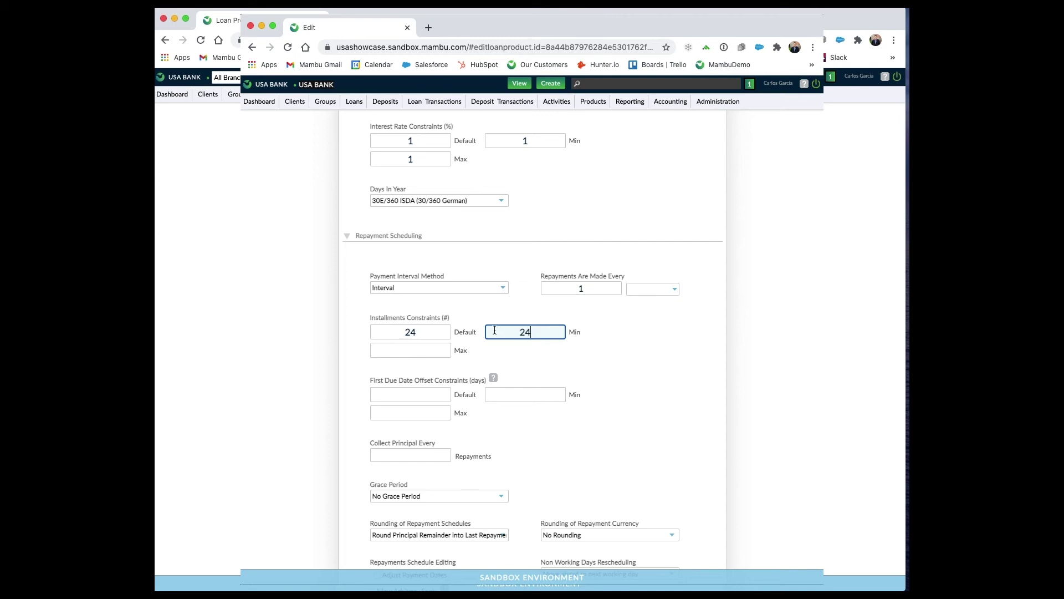
{"action": "left_click", "coordinate": [423, 351]}
{"action": "type", "text": "24"}
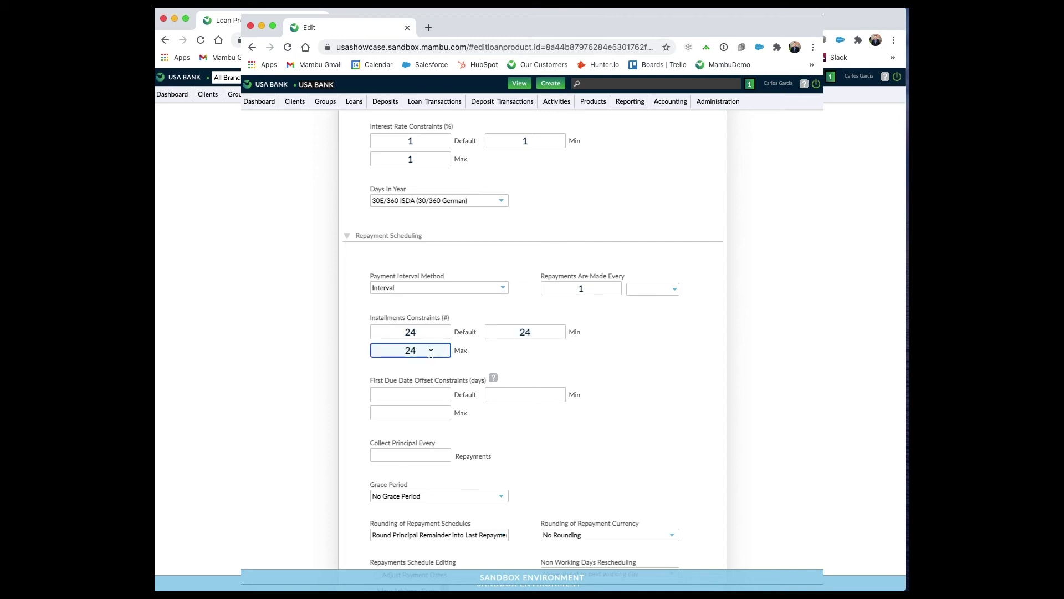
{"action": "scroll", "coordinate": [431, 353], "scroll_direction": "down", "scroll_amount": 4}
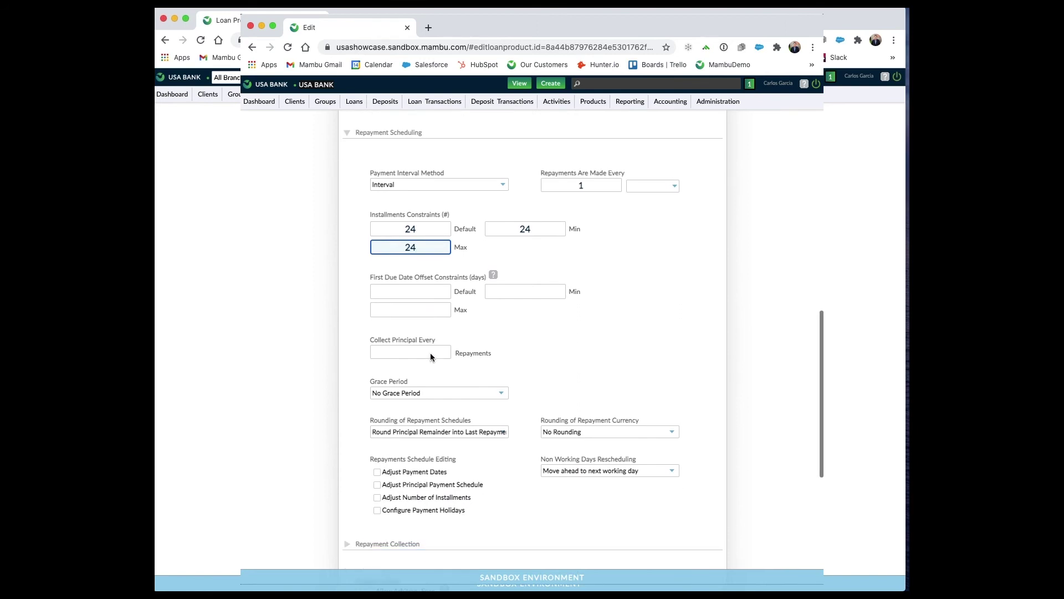
Choose Pure Grace Period with 6 as the default, minimum and maximum grace period
{"action": "left_click", "coordinate": [490, 392]}
{"action": "left_click", "coordinate": [480, 410]}
{"action": "scroll", "coordinate": [475, 396], "scroll_direction": "down", "scroll_amount": 3}
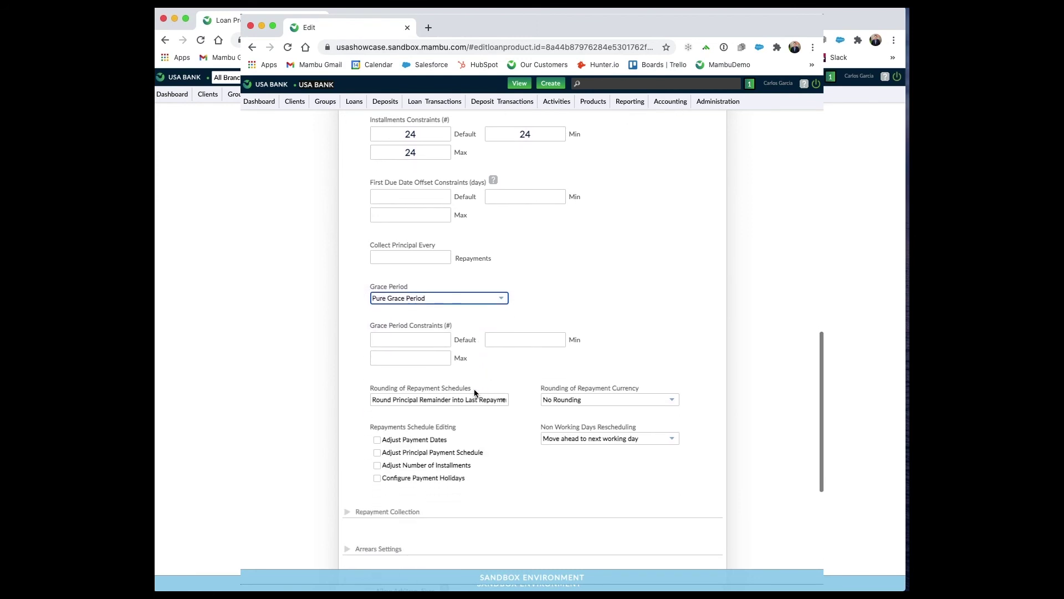
{"action": "left_click", "coordinate": [424, 338]}
{"action": "type", "text": "6"}
{"action": "left_click", "coordinate": [497, 339]}
{"action": "type", "text": "6"}
{"action": "left_click", "coordinate": [422, 358]}
{"action": "type", "text": "6"}
Enable the repayment schedule editing options
{"action": "scroll", "coordinate": [475, 299], "scroll_direction": "down", "scroll_amount": 3}
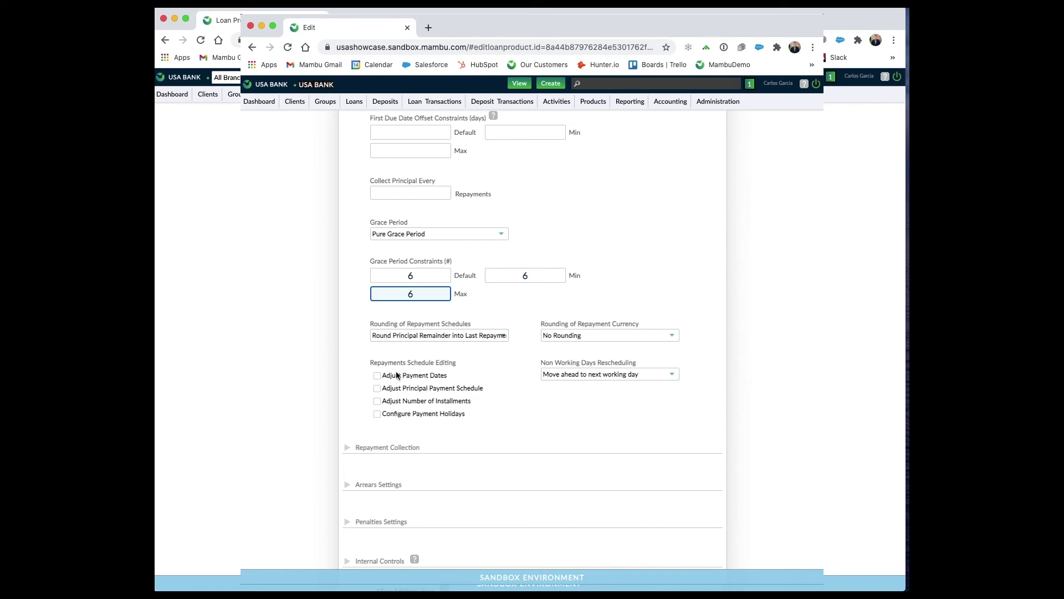
{"action": "left_click", "coordinate": [378, 376]}
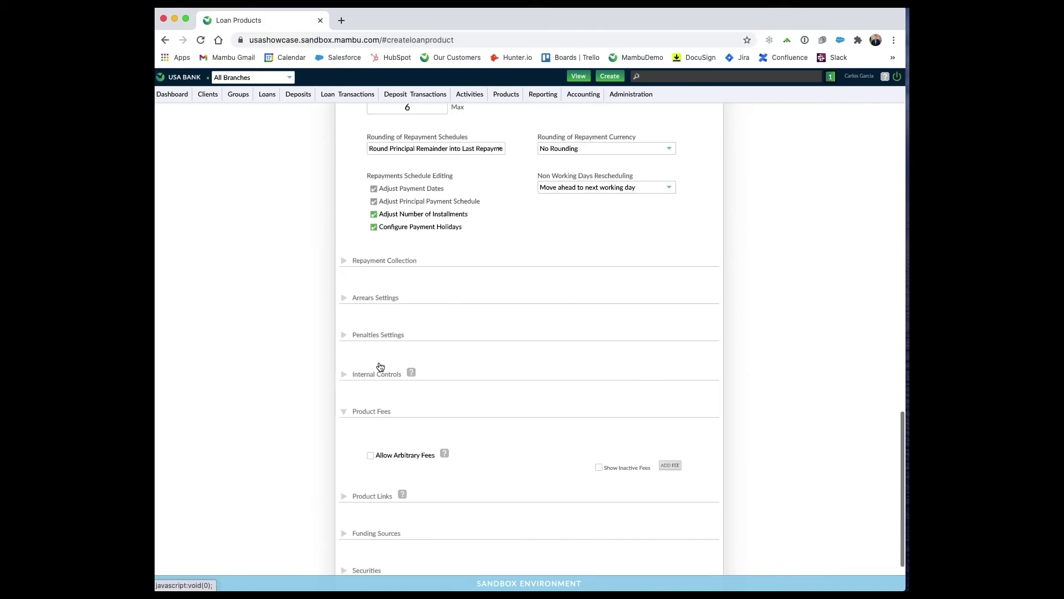
{"action": "scroll", "coordinate": [380, 366], "scroll_direction": "down", "scroll_amount": 2}
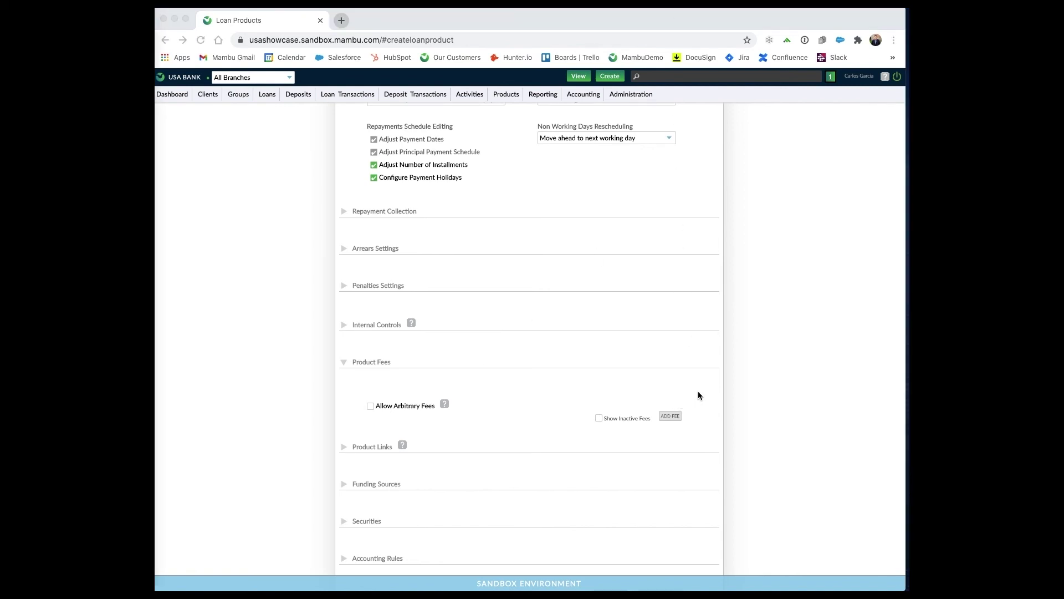
Save the PPP Loan 2 Year product (ppp_loan_2) from the bottom of the form
{"action": "scroll", "coordinate": [697, 392], "scroll_direction": "down", "scroll_amount": 2}
{"action": "left_click", "coordinate": [666, 570]}
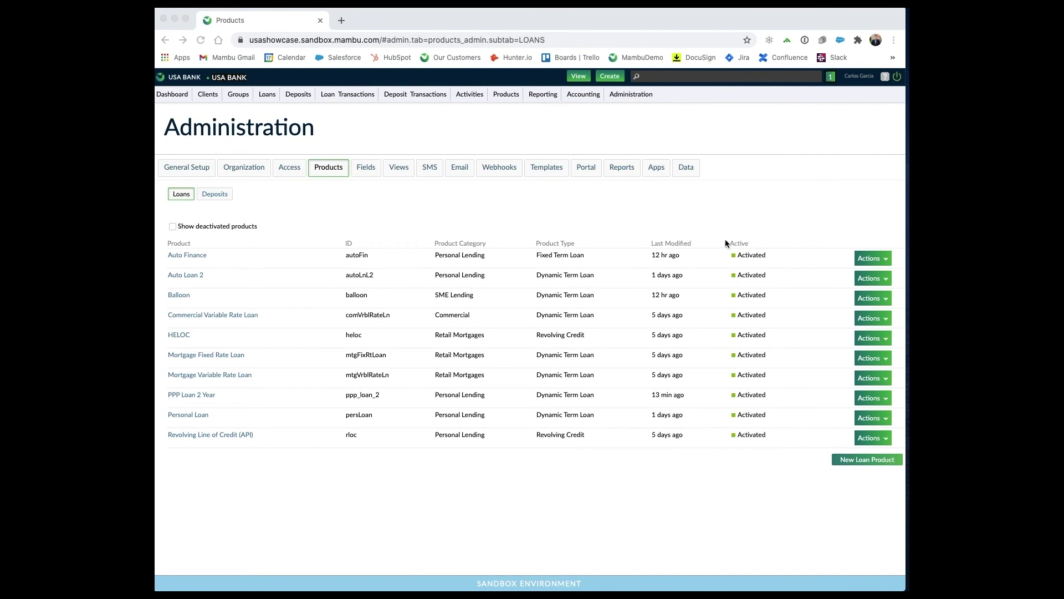
Copy the PPP Loan 2 Year product via its Actions menu
{"action": "left_click", "coordinate": [884, 401]}
{"action": "left_click", "coordinate": [885, 402]}
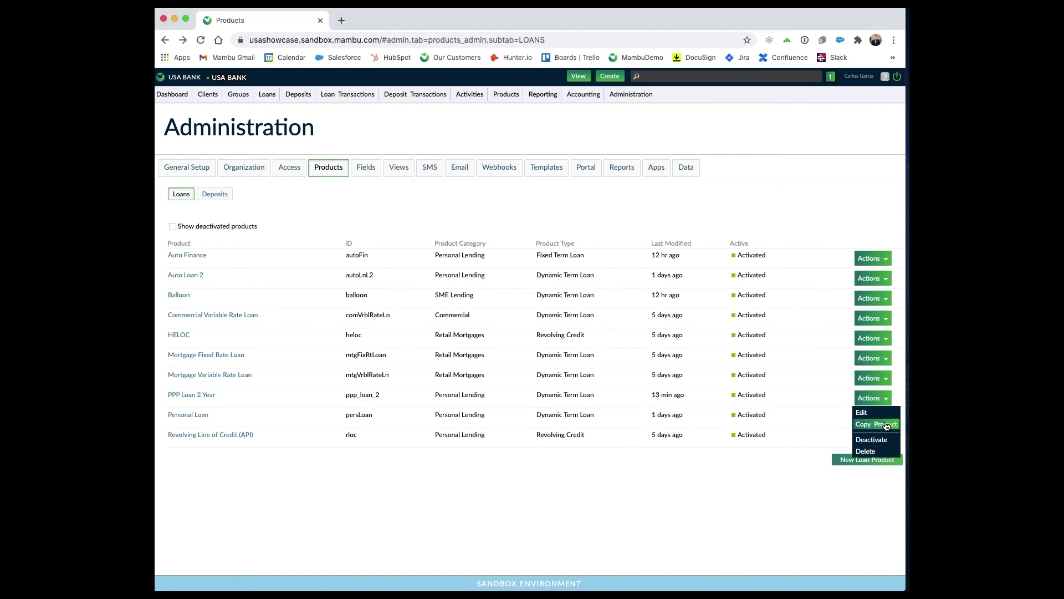
{"action": "left_click", "coordinate": [886, 426]}
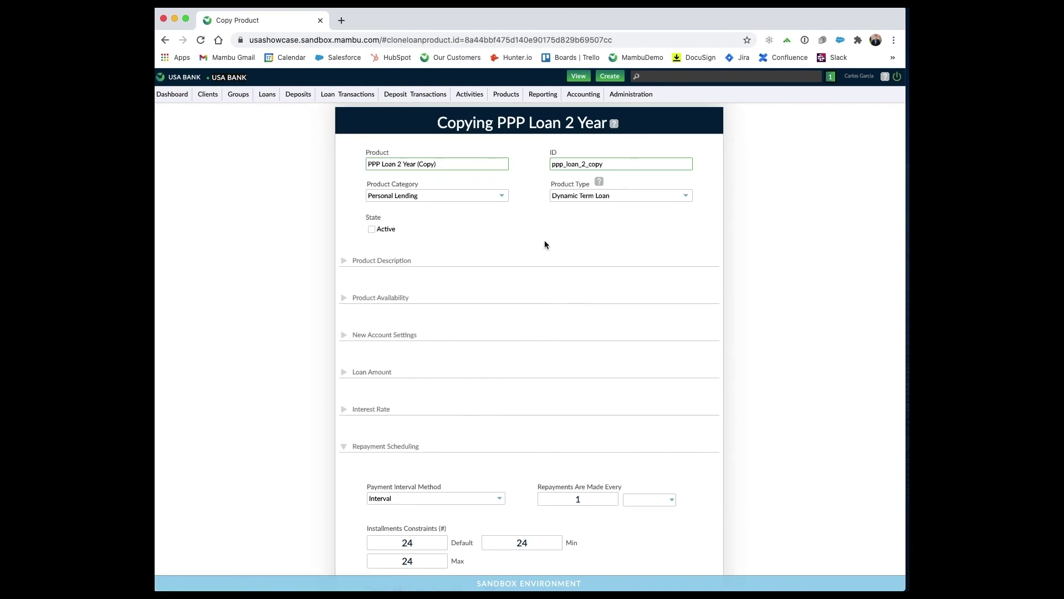
Rename the copy to 'PPP Loan 5 Year' with ID ppp_loan_5 and mark it active
{"action": "left_click", "coordinate": [440, 164]}
{"action": "key", "text": "BackSpace"}
{"action": "key", "text": "BackSpace"}
{"action": "key", "text": "BackSpace"}
{"action": "key", "text": "BackSpace"}
{"action": "key", "text": "BackSpace"}
{"action": "key", "text": "BackSpace"}
{"action": "key", "text": "BackSpace"}
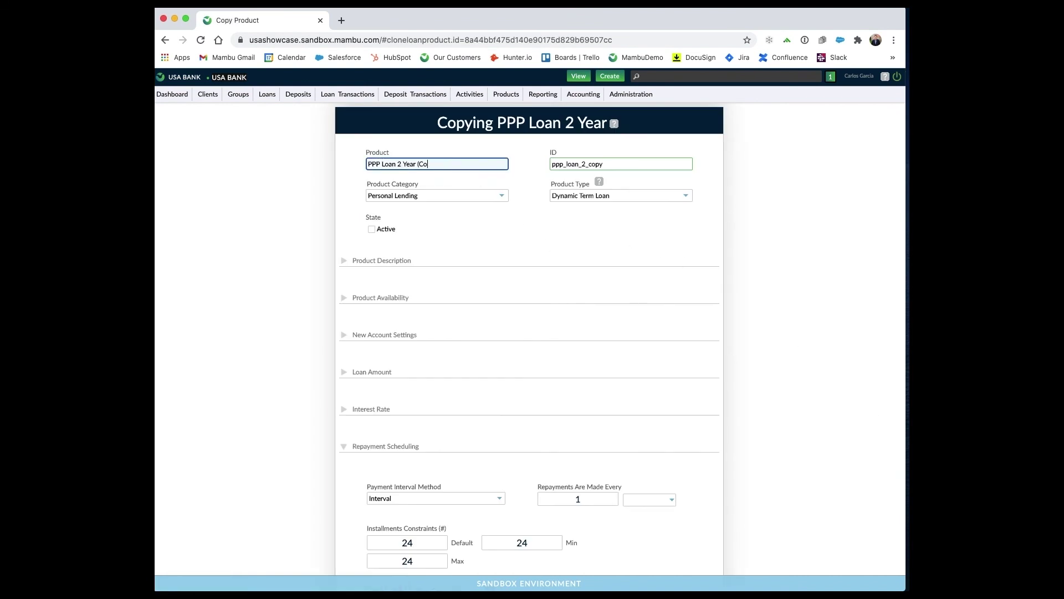
{"action": "left_click", "coordinate": [401, 164]}
{"action": "key", "text": "BackSpace"}
{"action": "type", "text": "5"}
{"action": "left_click", "coordinate": [611, 165]}
{"action": "key", "text": "BackSpace"}
{"action": "key", "text": "BackSpace"}
{"action": "key", "text": "BackSpace"}
{"action": "key", "text": "BackSpace"}
{"action": "key", "text": "BackSpace"}
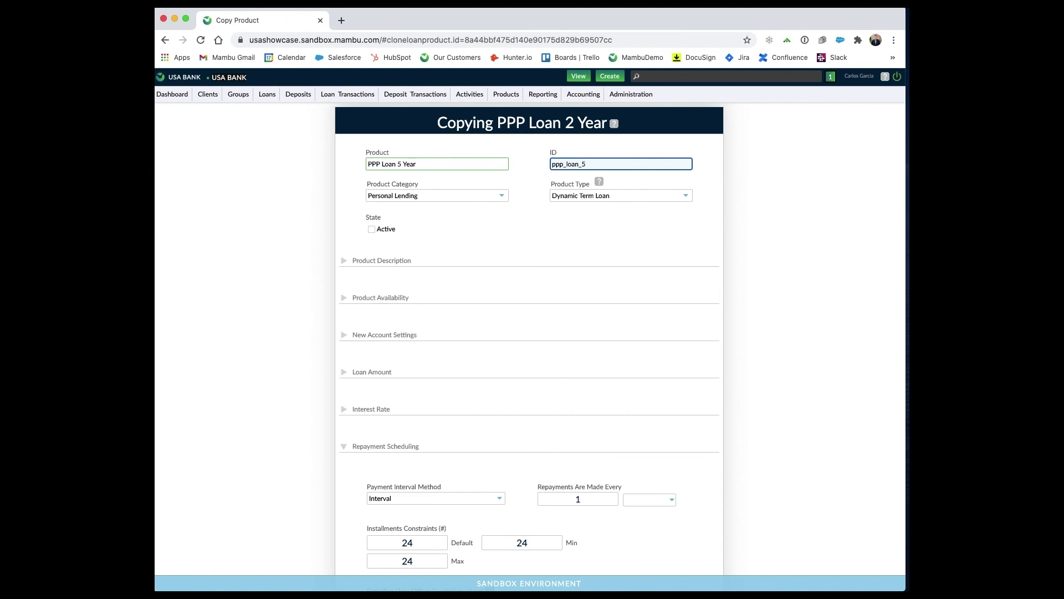
{"action": "type", "text": "5"}
{"action": "left_click", "coordinate": [372, 229]}
Set the default, minimum and maximum installments to 60
{"action": "scroll", "coordinate": [446, 235], "scroll_direction": "down", "scroll_amount": 5}
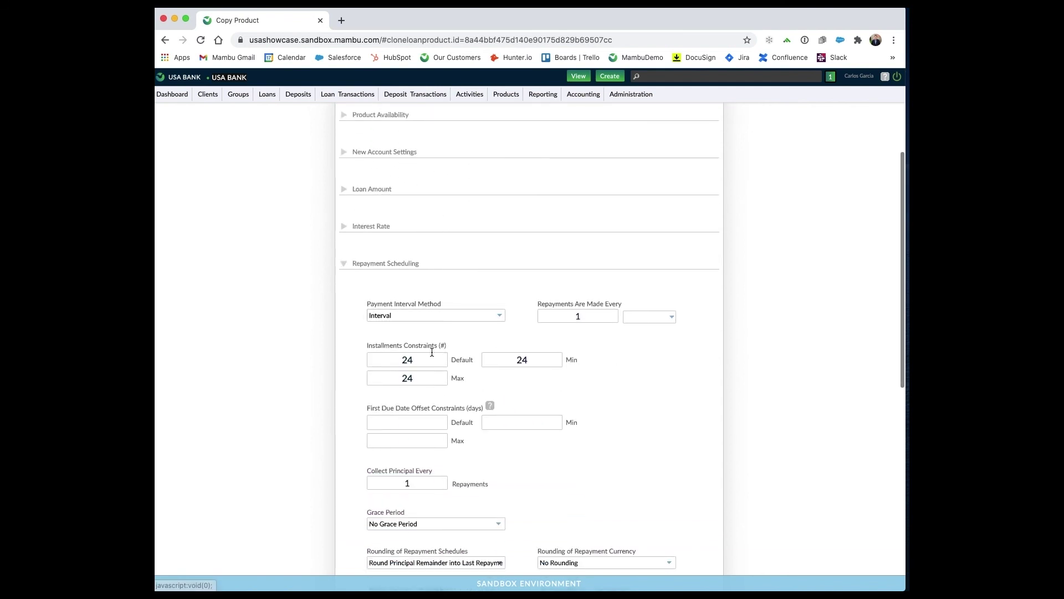
{"action": "left_click_drag", "start_coordinate": [428, 360], "coordinate": [389, 358]}
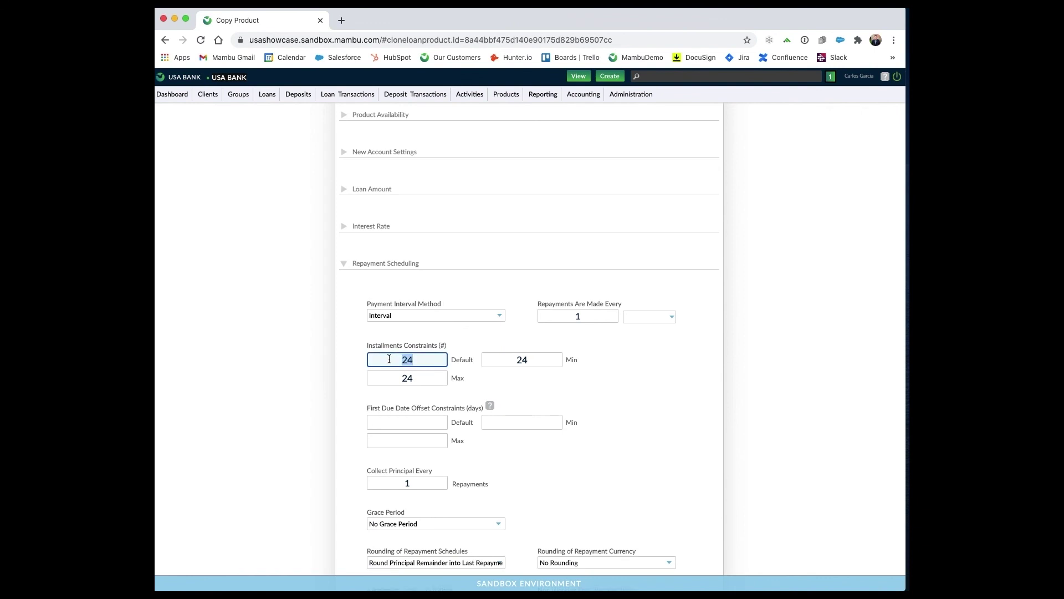
{"action": "type", "text": "60"}
{"action": "key", "text": "Tab"}
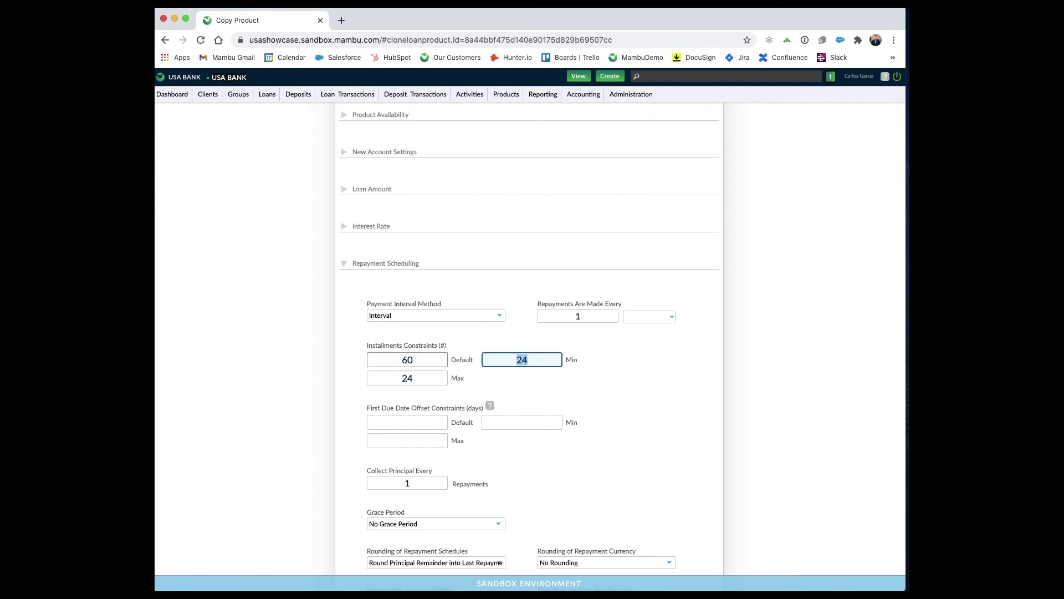
{"action": "type", "text": "60"}
{"action": "key", "text": "Tab"}
{"action": "type", "text": "60"}
Save the PPP Loan 5 Year product
{"action": "scroll", "coordinate": [631, 314], "scroll_direction": "down", "scroll_amount": 5}
{"action": "scroll", "coordinate": [631, 314], "scroll_direction": "down", "scroll_amount": 5}
{"action": "left_click", "coordinate": [677, 572]}
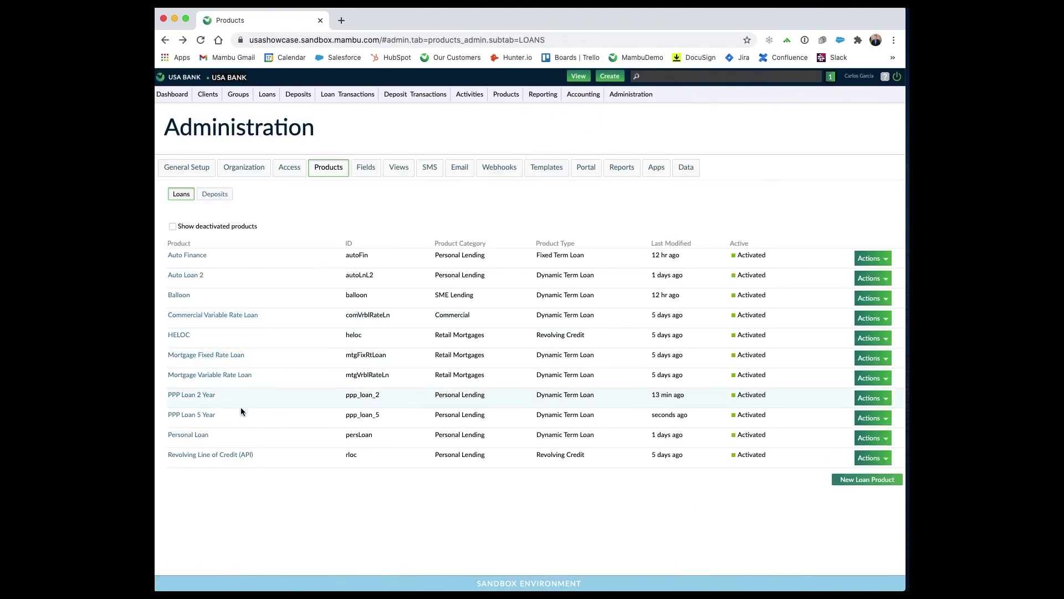